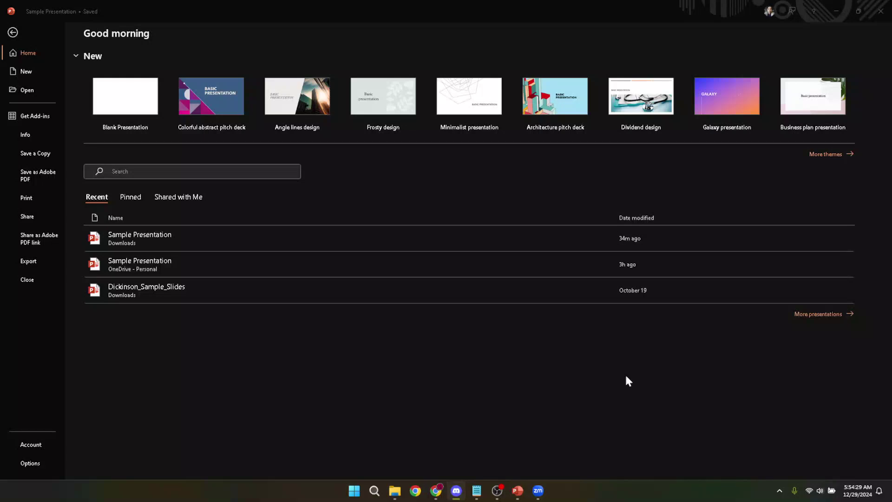
pyautogui.click(378, 391)
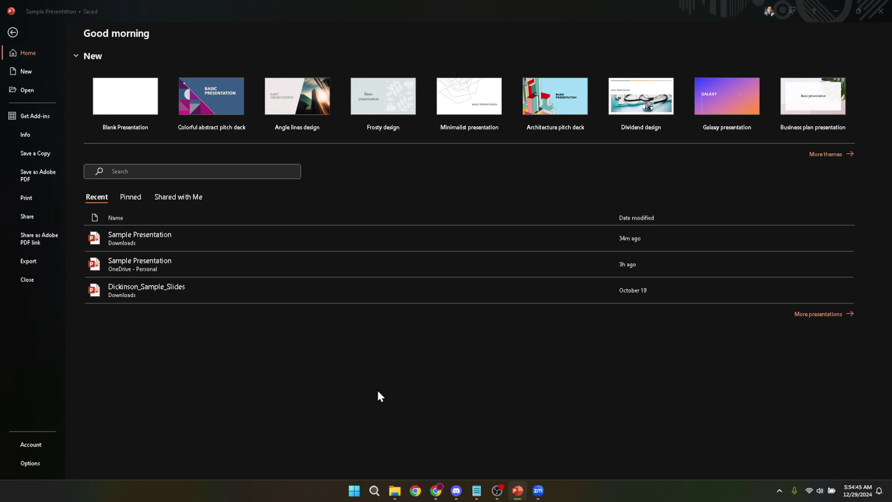
pyautogui.press('super')
pyautogui.write('power')
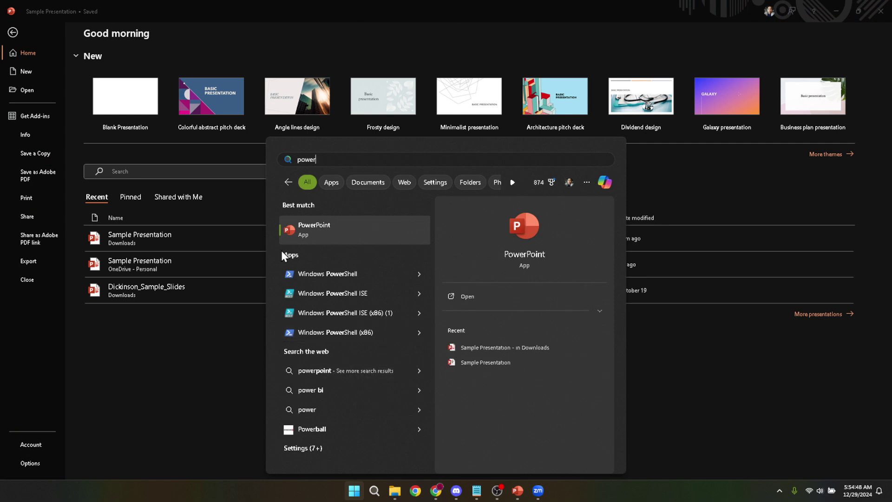
pyautogui.click(170, 353)
# Step: Open the recent Sample Presentation stored in OneDrive - Personal and go to slide 2
pyautogui.click(202, 270)
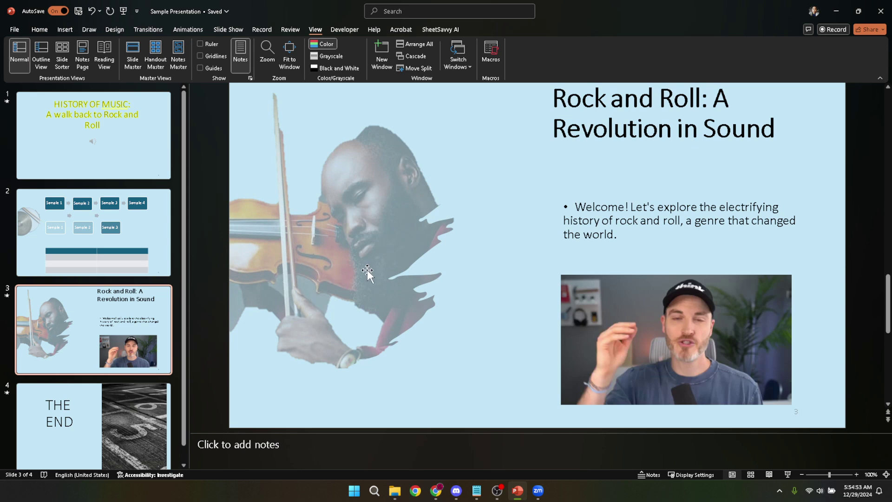
pyautogui.click(132, 222)
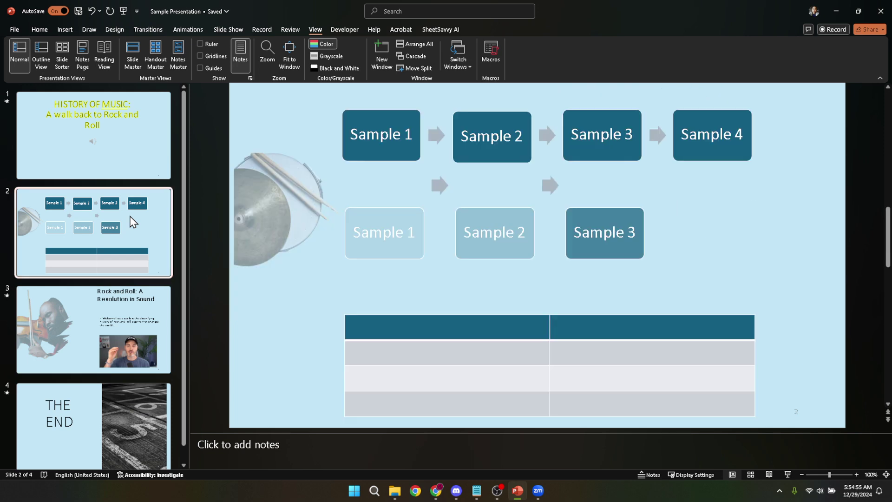
# Step: Switch to Zoom Workplace and end the running meeting for all participants
pyautogui.moveTo(543, 494)
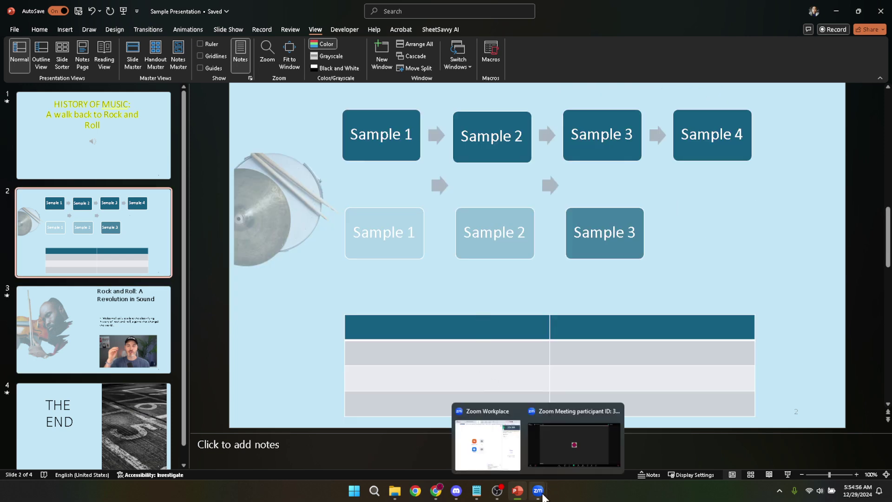
pyautogui.click(491, 444)
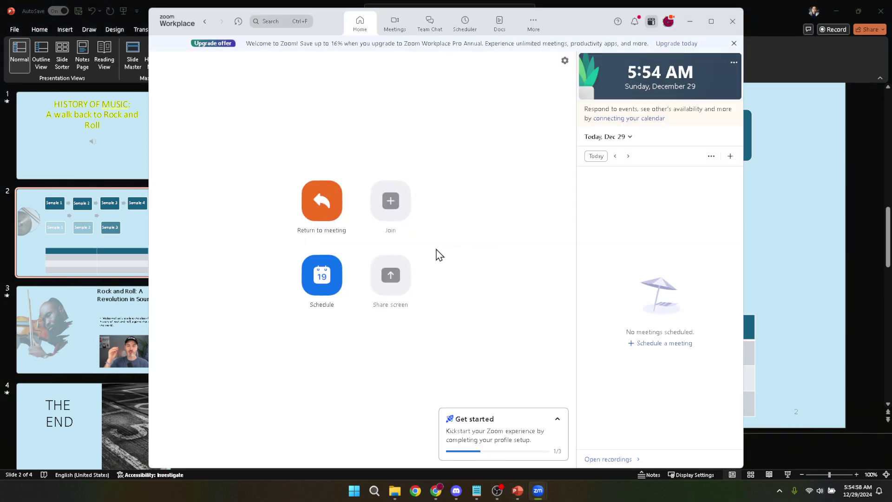
pyautogui.moveTo(538, 490)
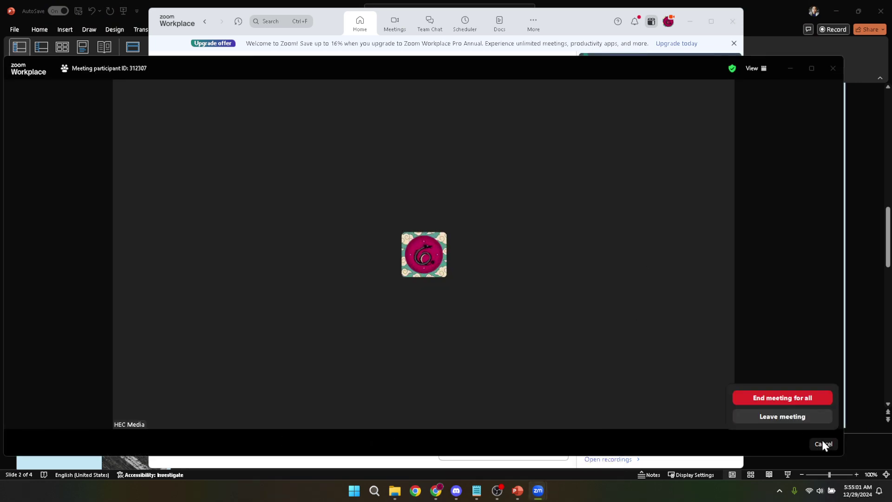
pyautogui.click(795, 399)
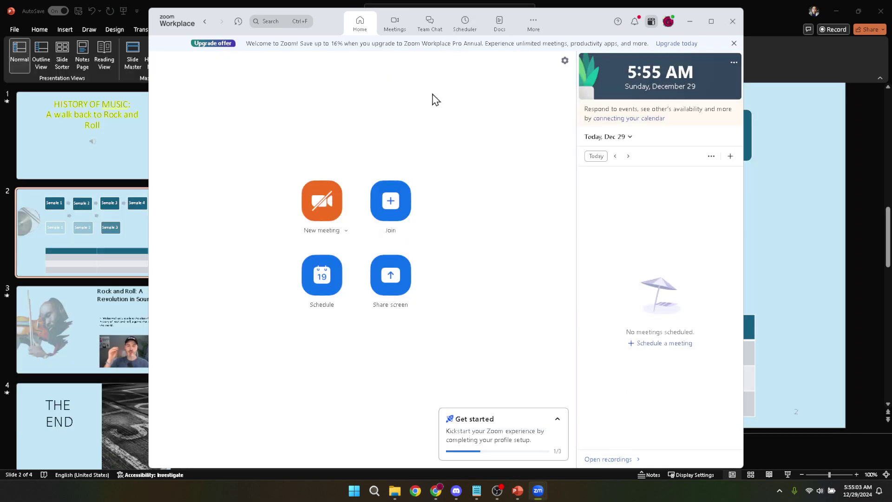
# Step: Start a new Zoom meeting with video left off
pyautogui.click(345, 232)
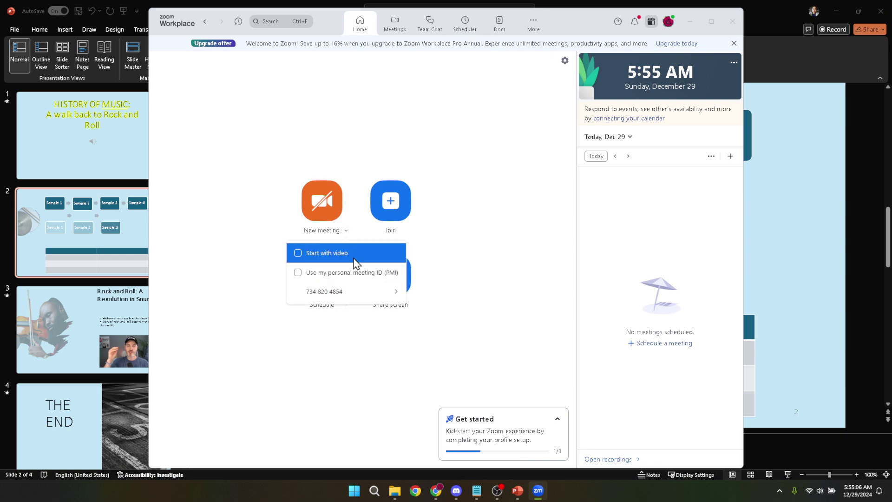
pyautogui.click(331, 218)
pyautogui.click(331, 218)
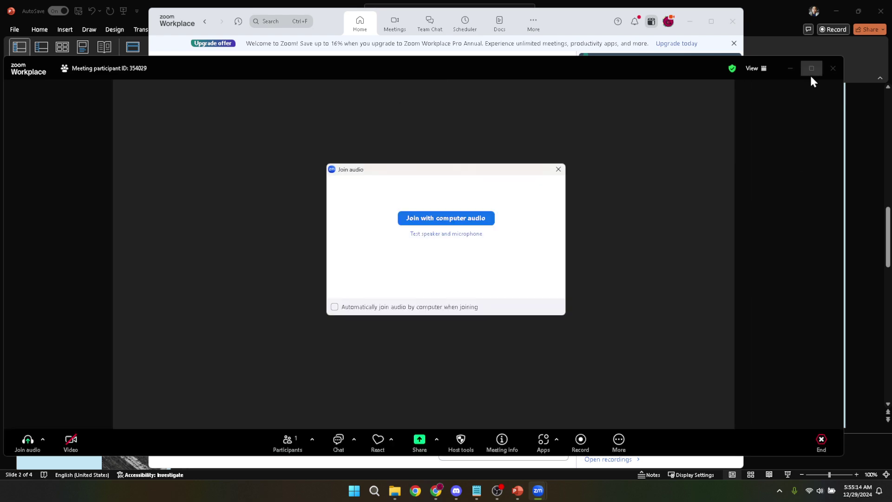
# Step: Maximize the meeting window and continue in the meeting without joining audio
pyautogui.click(811, 68)
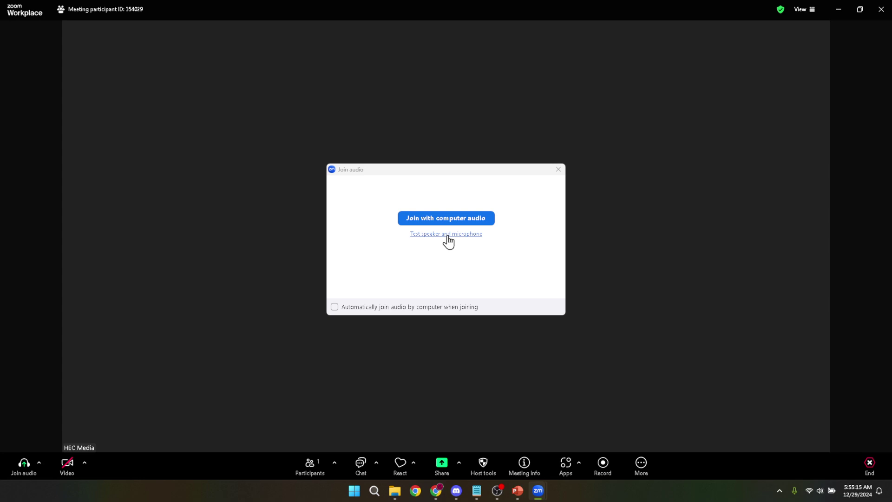
pyautogui.click(561, 170)
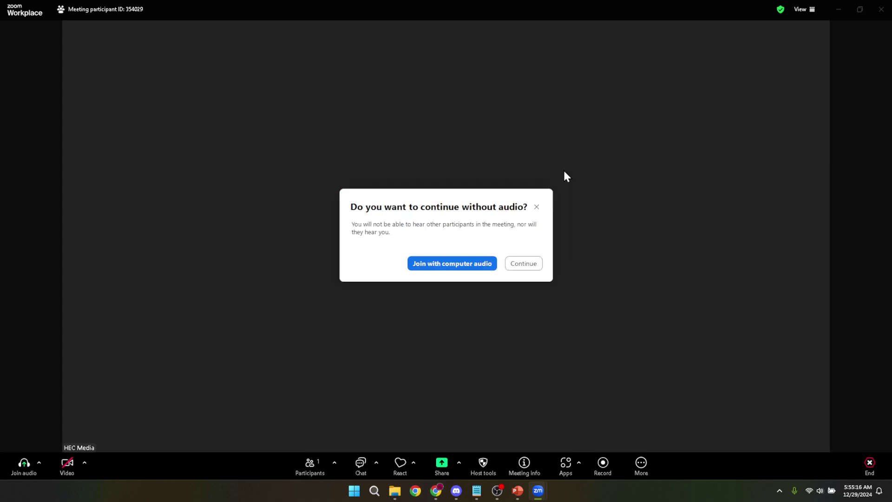
pyautogui.click(524, 263)
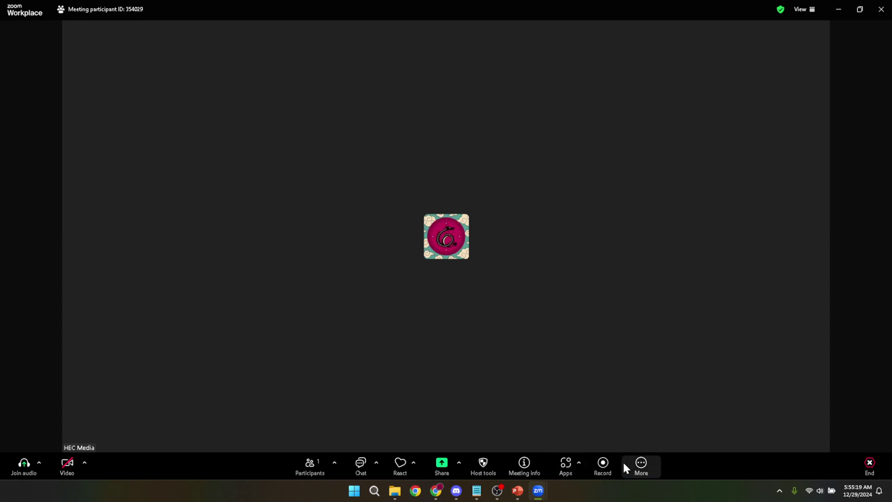
# Step: Start recording the meeting to this computer, continuing without audio
pyautogui.click(646, 466)
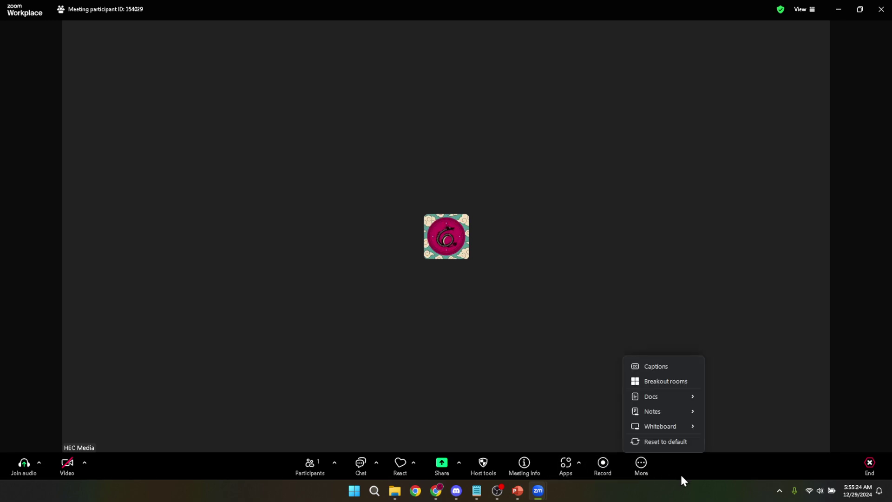
pyautogui.click(660, 471)
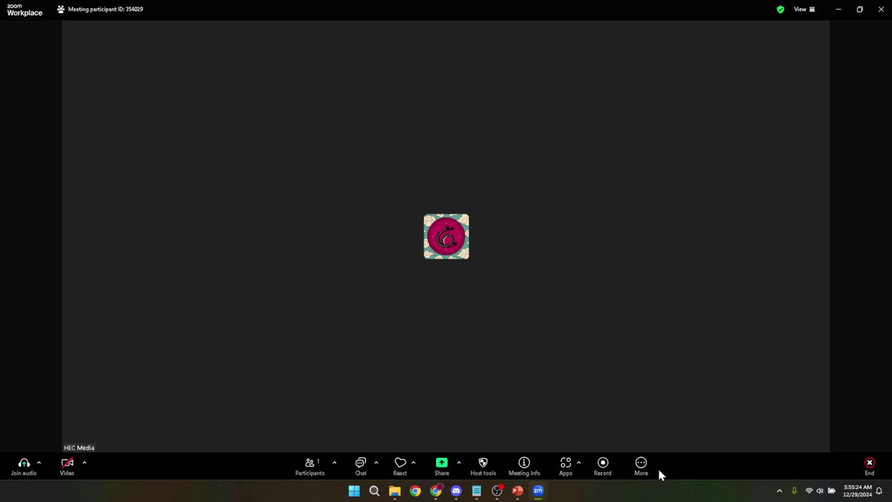
pyautogui.click(611, 468)
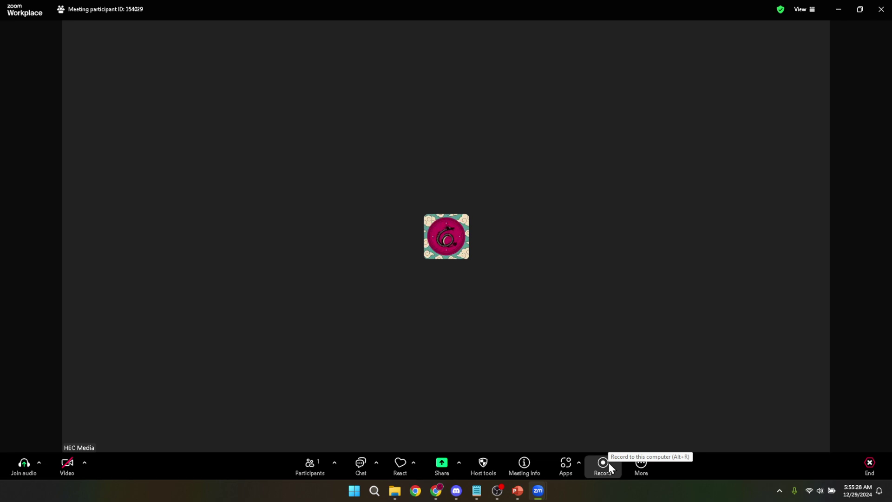
pyautogui.click(609, 461)
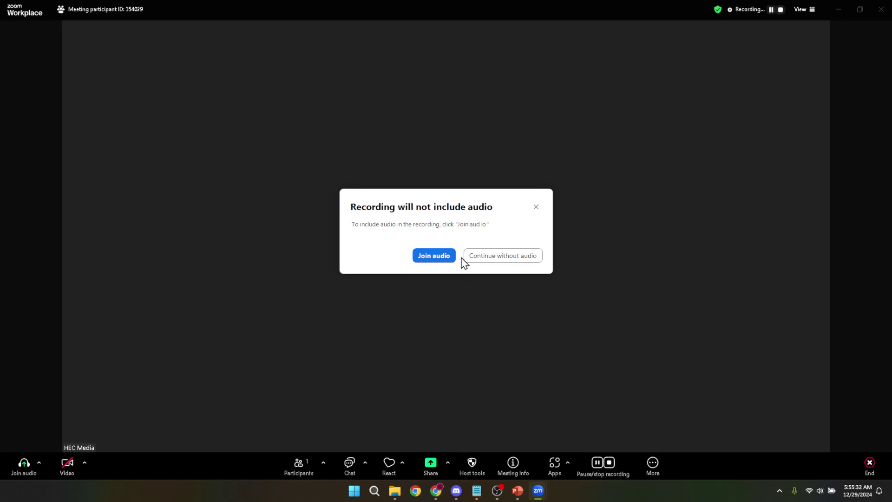
pyautogui.click(495, 261)
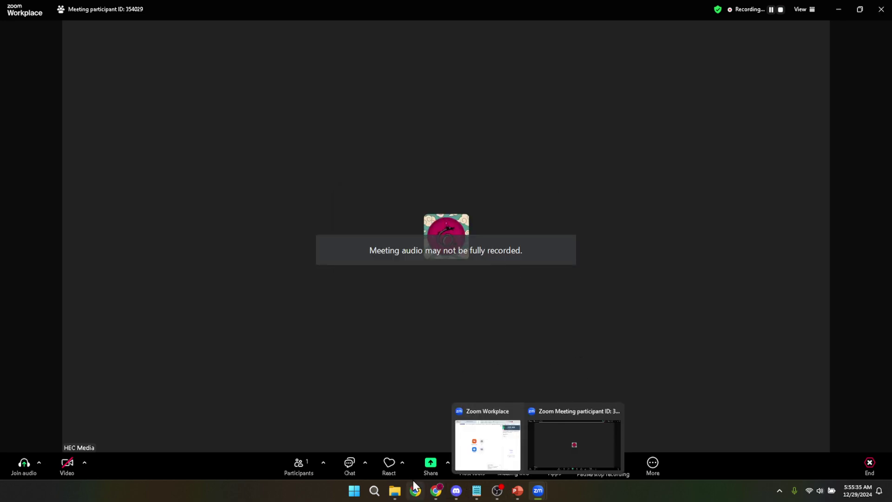
# Step: Share the Sample Presentation - PowerPoint application window in the meeting
pyautogui.click(431, 470)
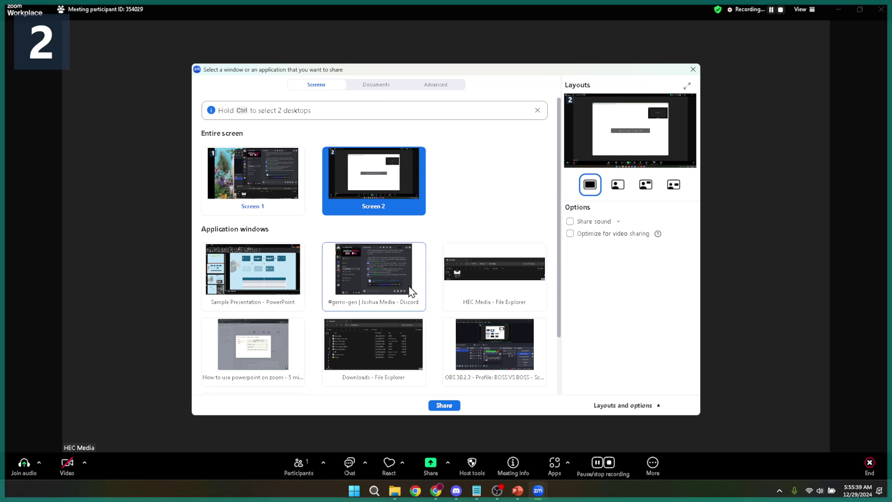
pyautogui.scroll(-1, 408, 291)
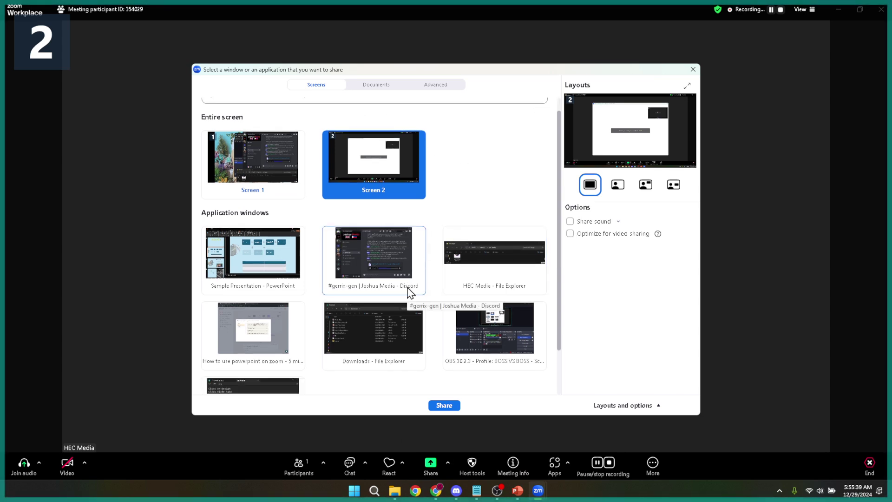
pyautogui.click(251, 260)
pyautogui.scroll(-1, 277, 271)
pyautogui.click(442, 406)
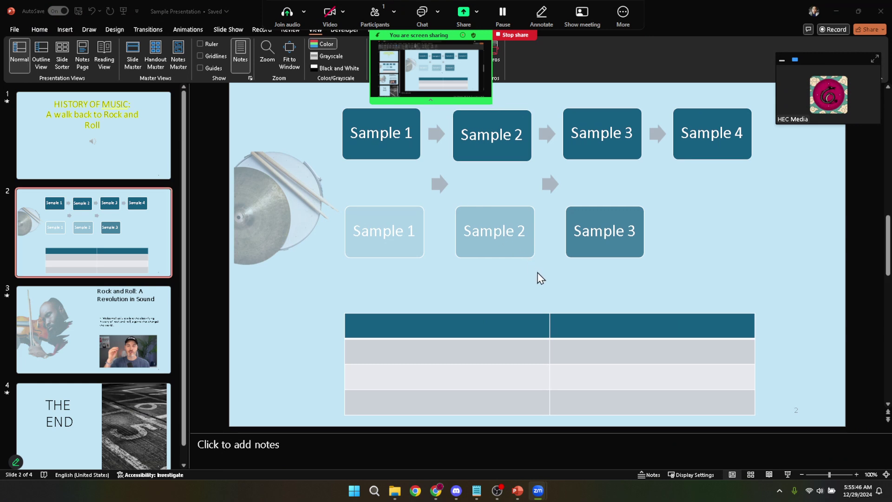
# Step: Advance the shared presentation to slide 3 and stop sharing the screen
pyautogui.press('pagedown')
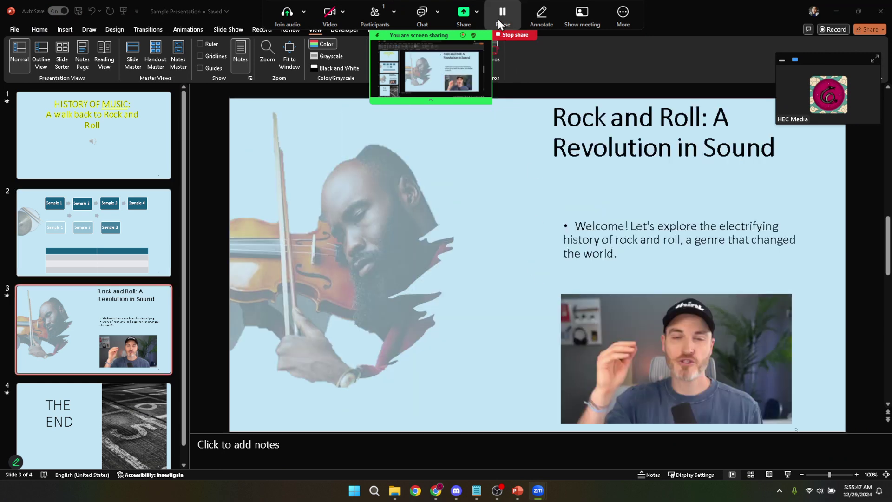
pyautogui.click(517, 36)
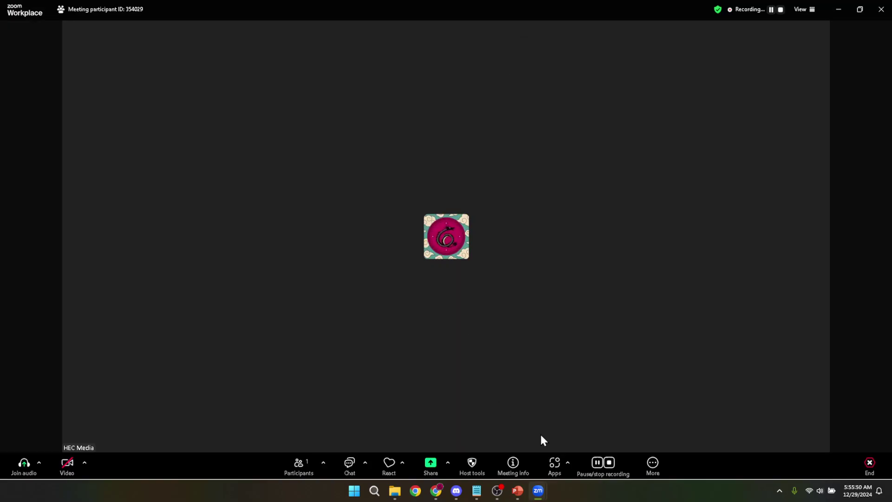
# Step: Stop the meeting recording and end the meeting for all participants
pyautogui.click(613, 465)
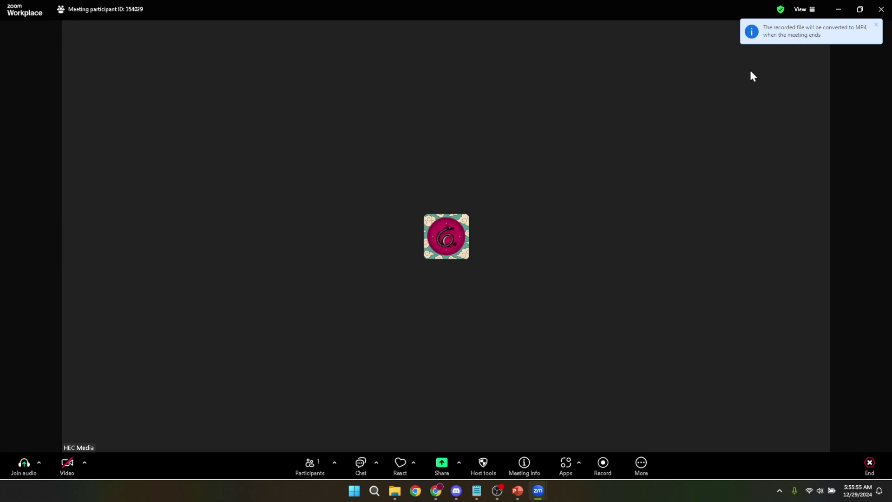
pyautogui.click(870, 470)
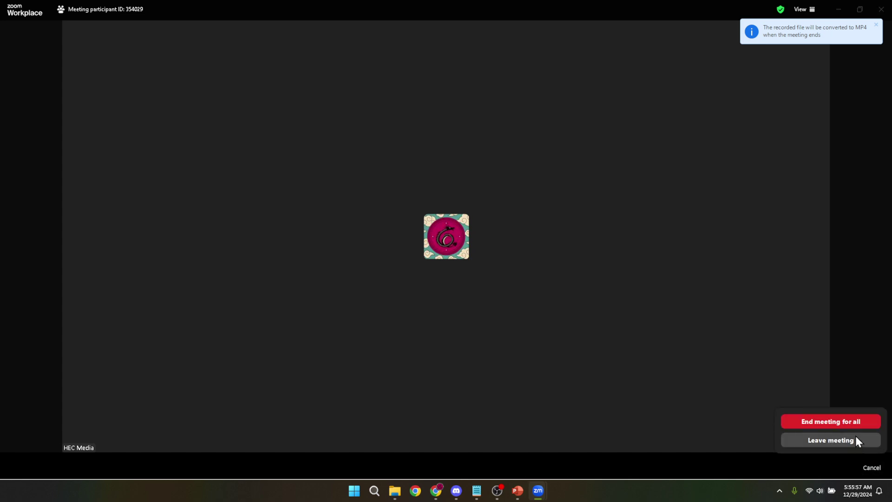
pyautogui.click(852, 422)
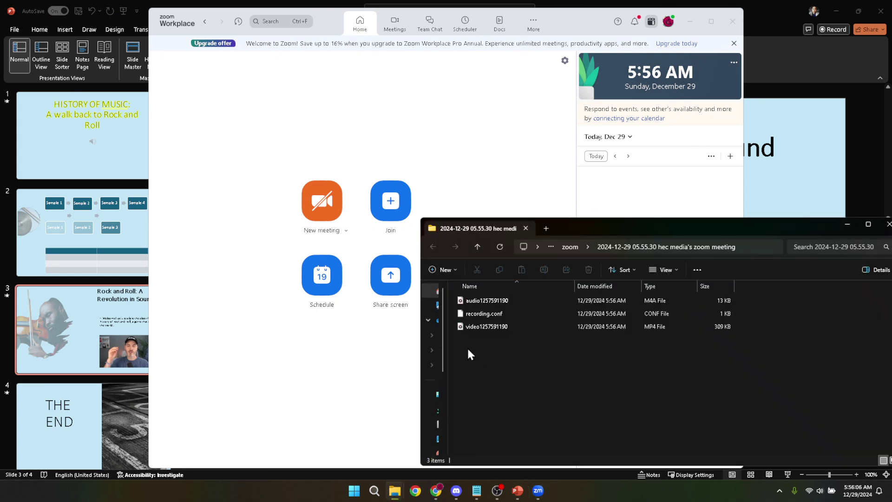
# Step: Delete recording.conf, the MP4 video and the M4A audio file from the meeting's recording folder
pyautogui.click(472, 328)
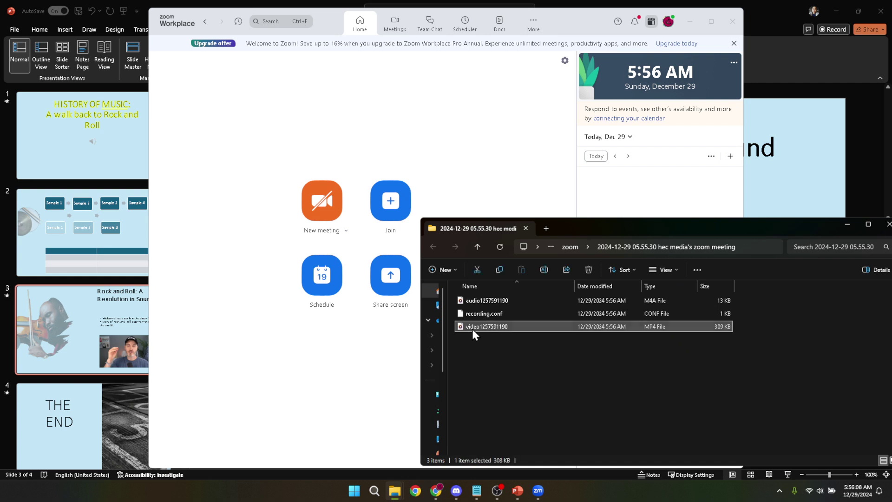
pyautogui.click(497, 347)
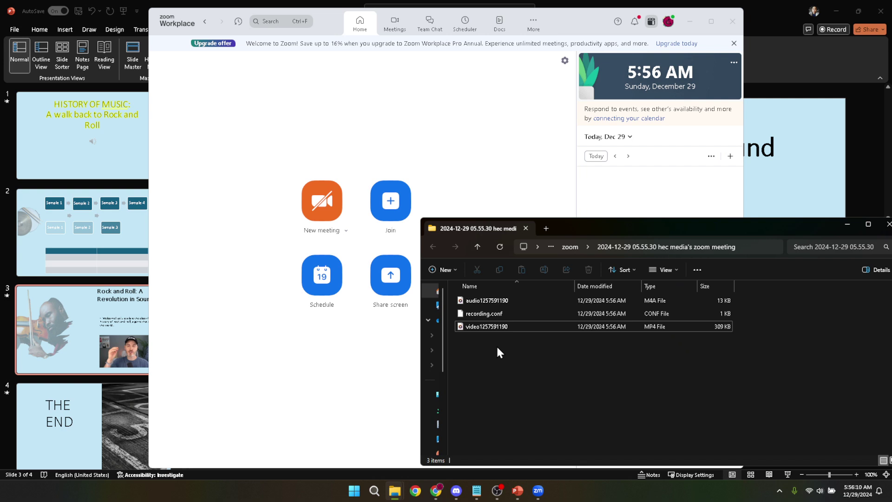
pyautogui.click(485, 315)
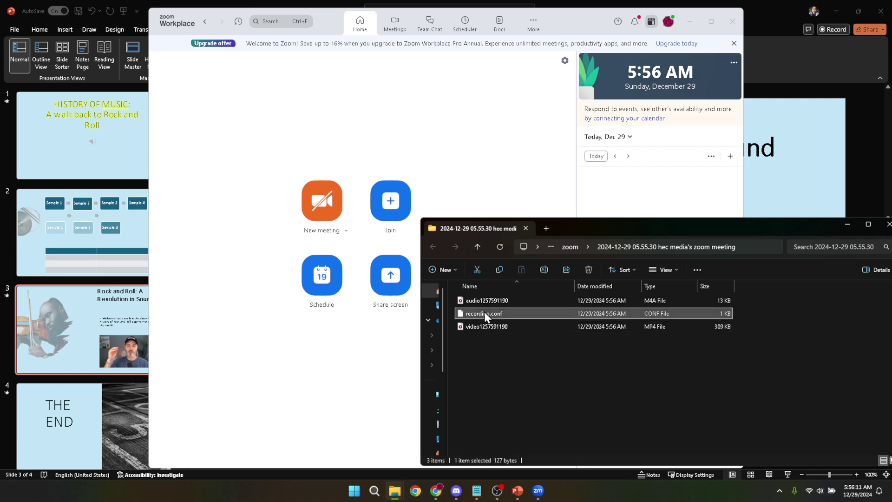
pyautogui.press('Delete')
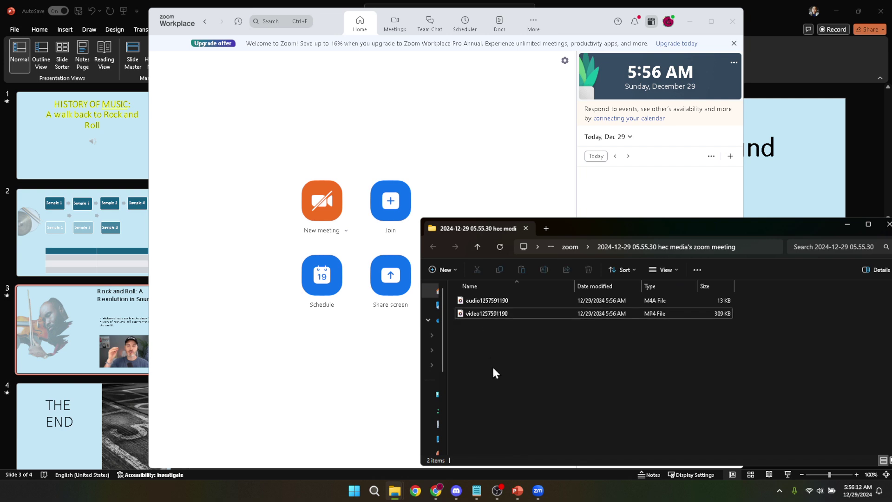
pyautogui.click(483, 313)
pyautogui.press('Delete')
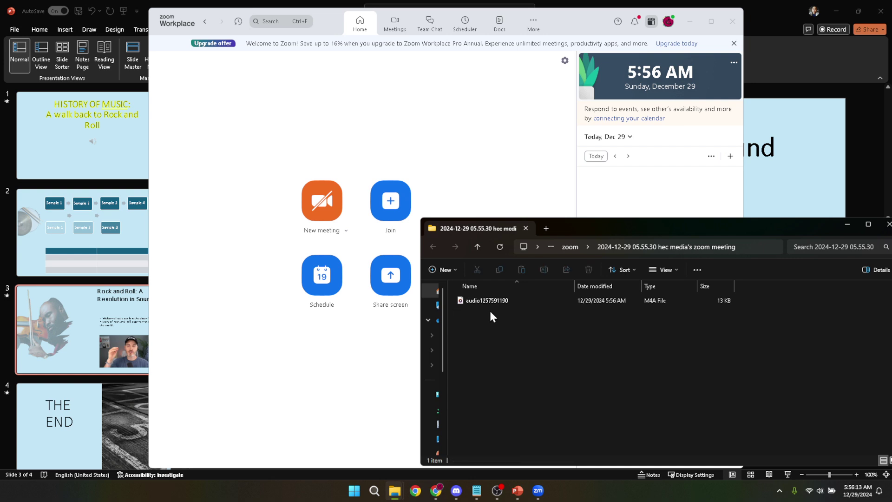
pyautogui.click(486, 295)
pyautogui.press('Delete')
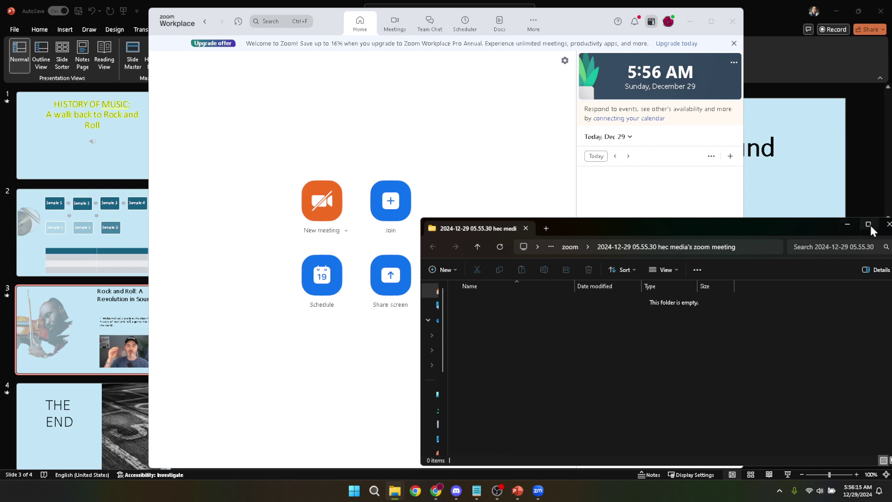
# Step: Close the recording folder window and switch back to the Sample Presentation in PowerPoint
pyautogui.click(889, 225)
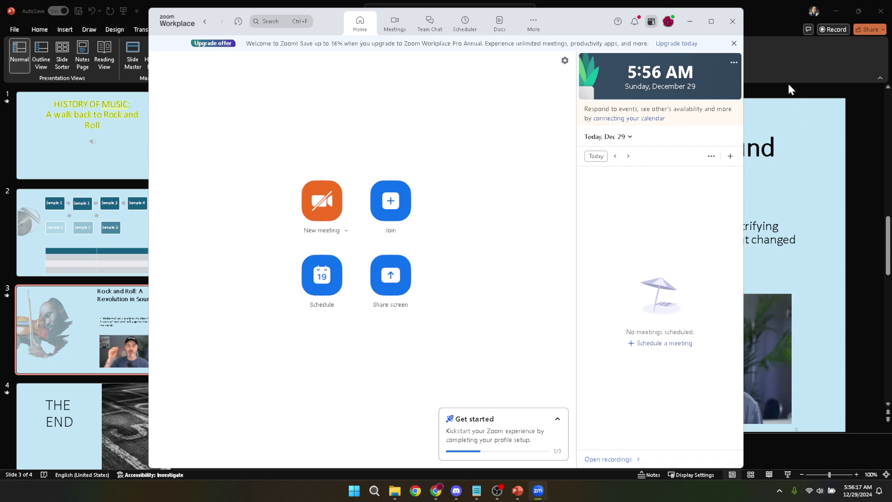
pyautogui.click(767, 12)
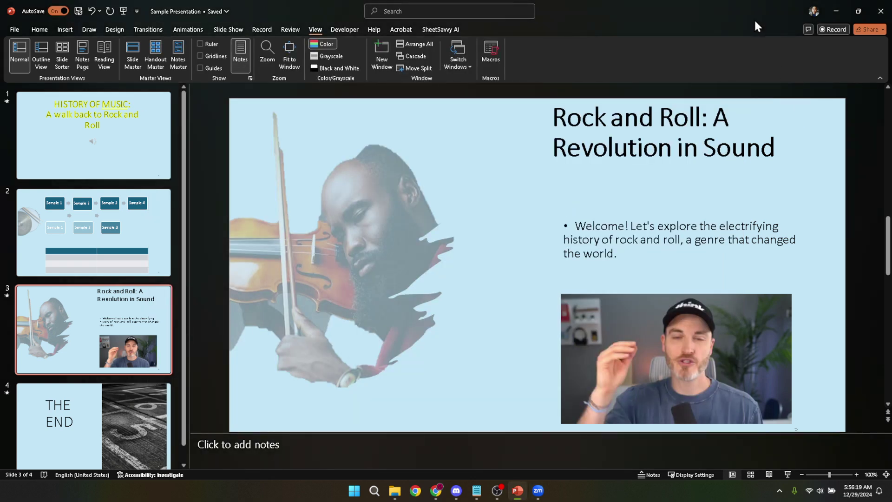